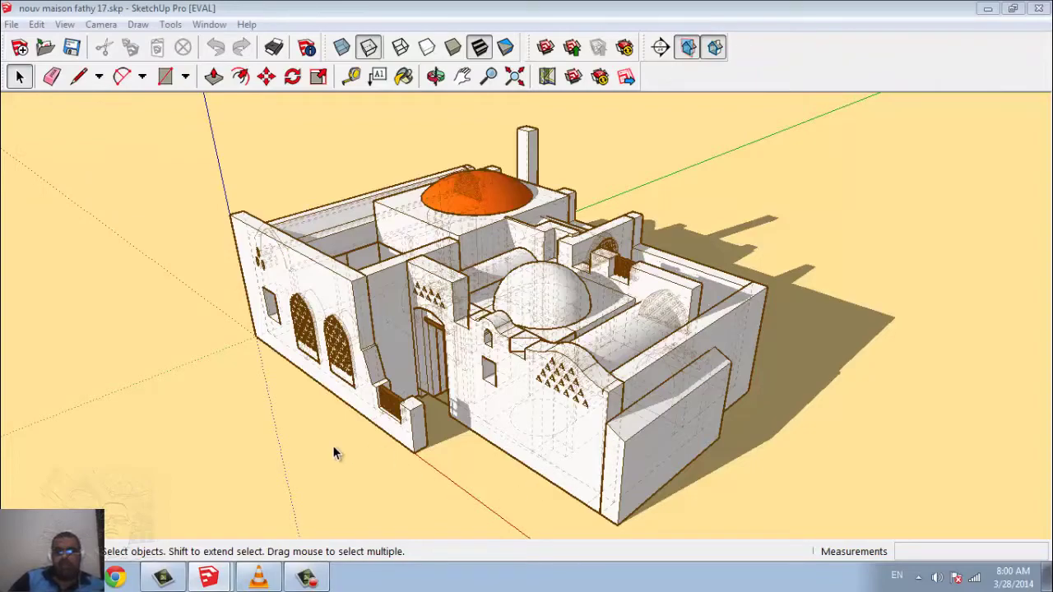
Step: Orbit and zoom to frame the house closer from its front corner, orange dome behind
mouse_move(411, 467)
middle_mouse_down()
mouse_move(549, 463)
mouse_move(646, 496)
mouse_move(353, 498)
mouse_move(220, 458)
mouse_move(536, 473)
middle_mouse_up()
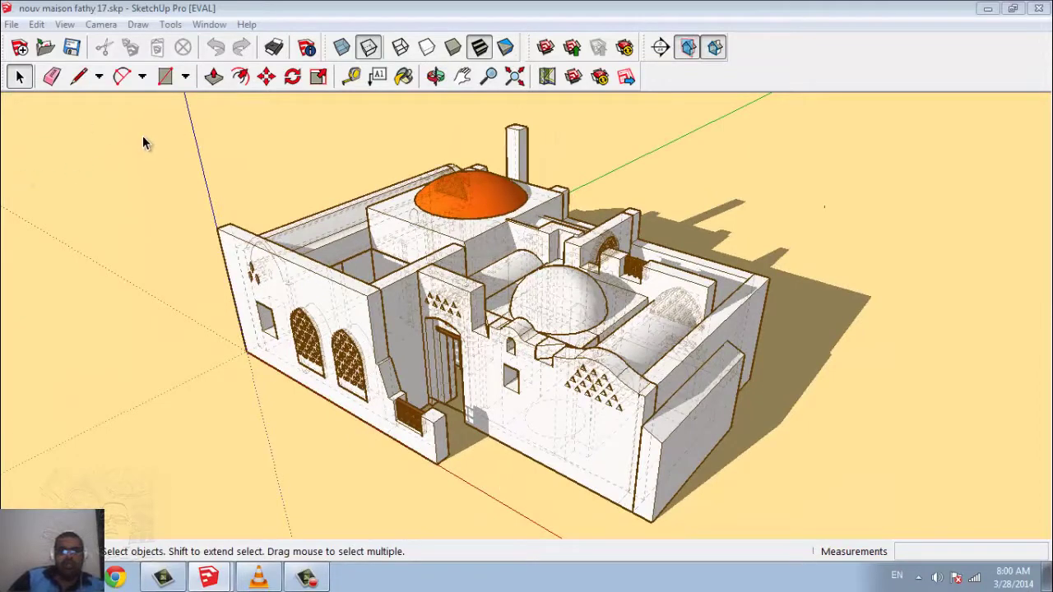
scroll(18, 179, "down", 2)
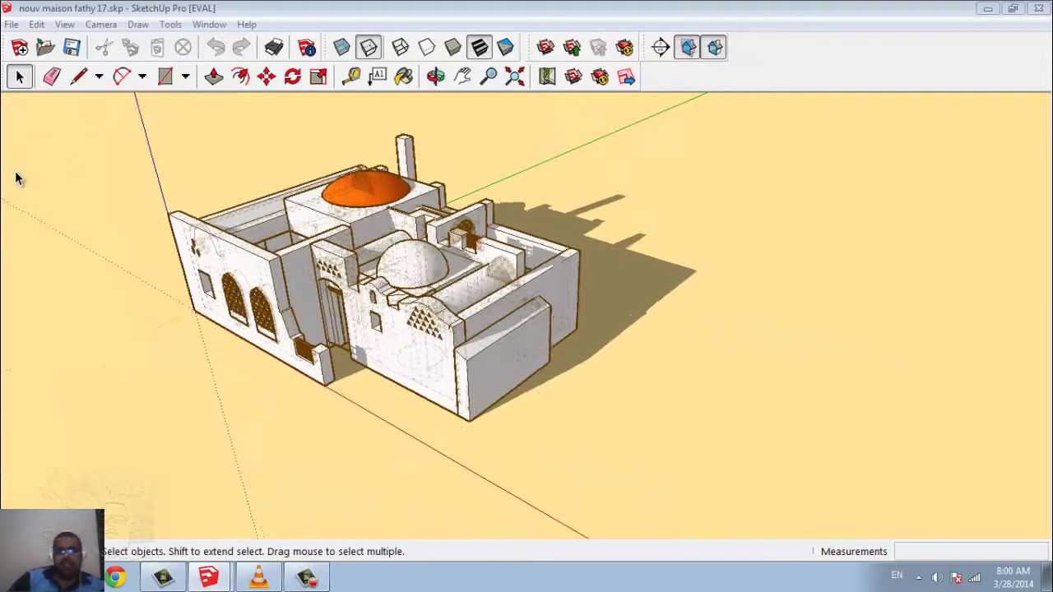
scroll(229, 216, "up", 4)
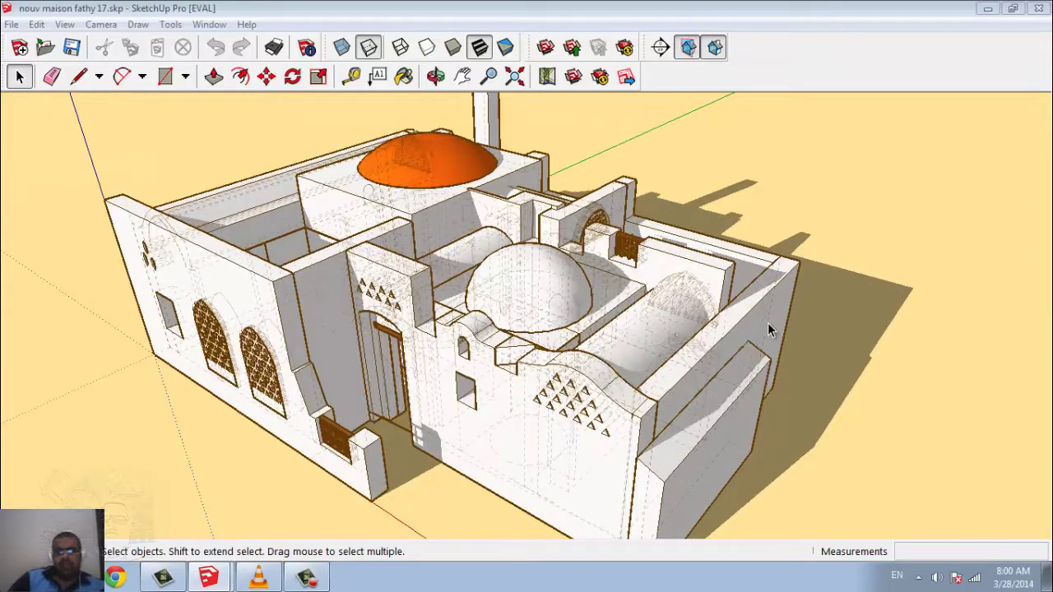
mouse_move(769, 328)
middle_mouse_down()
mouse_move(748, 214)
mouse_move(688, 294)
mouse_move(675, 381)
mouse_move(807, 303)
mouse_move(425, 249)
middle_mouse_up()
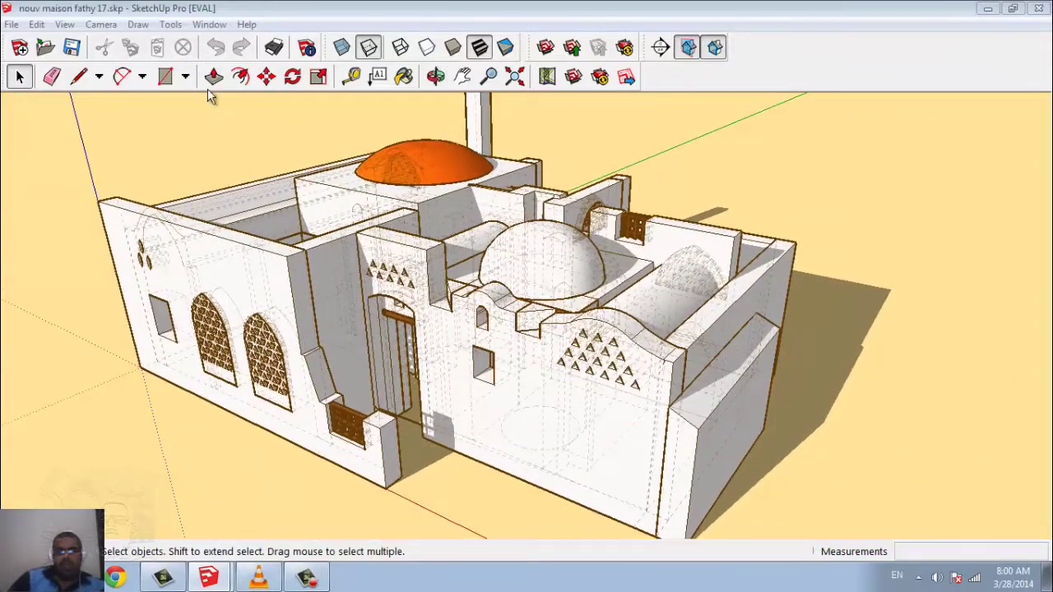
Step: Open the Scenes panel and save the front-corner view as Scene 1 and the rear view as Scene 2
left_click(209, 24)
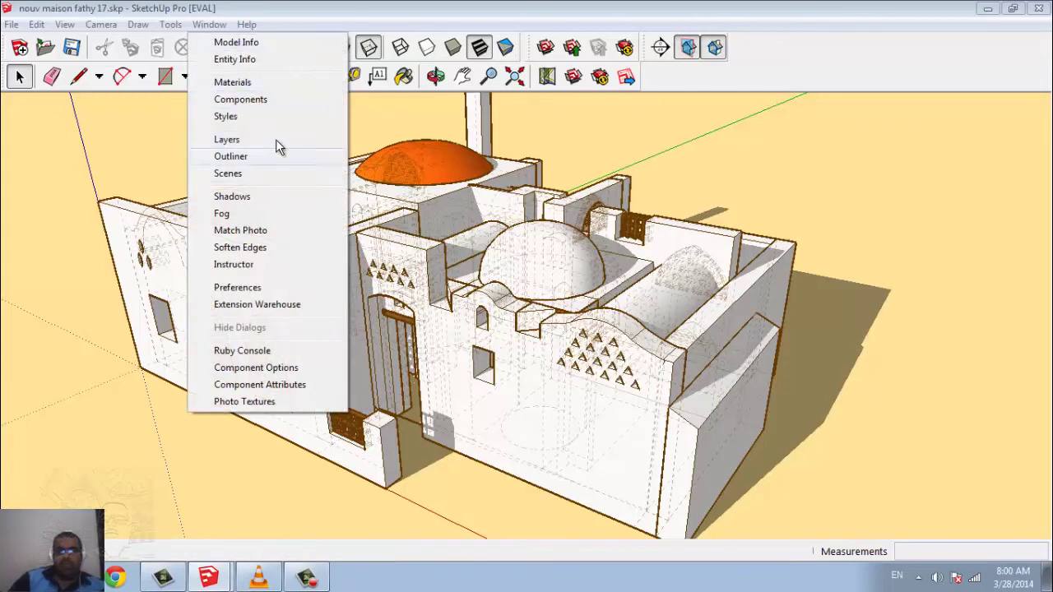
left_click(270, 175)
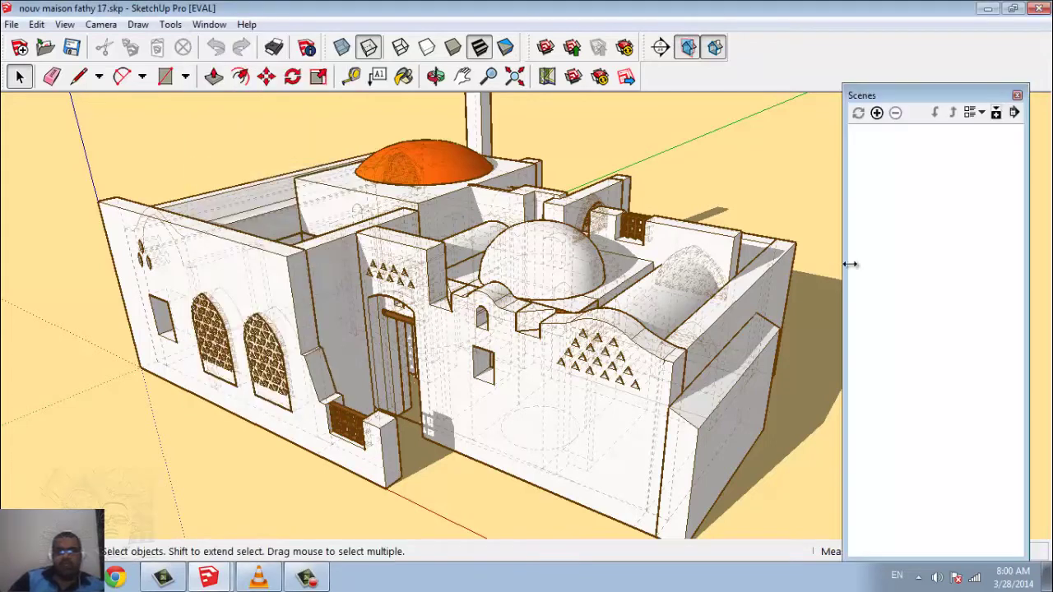
left_click(877, 113)
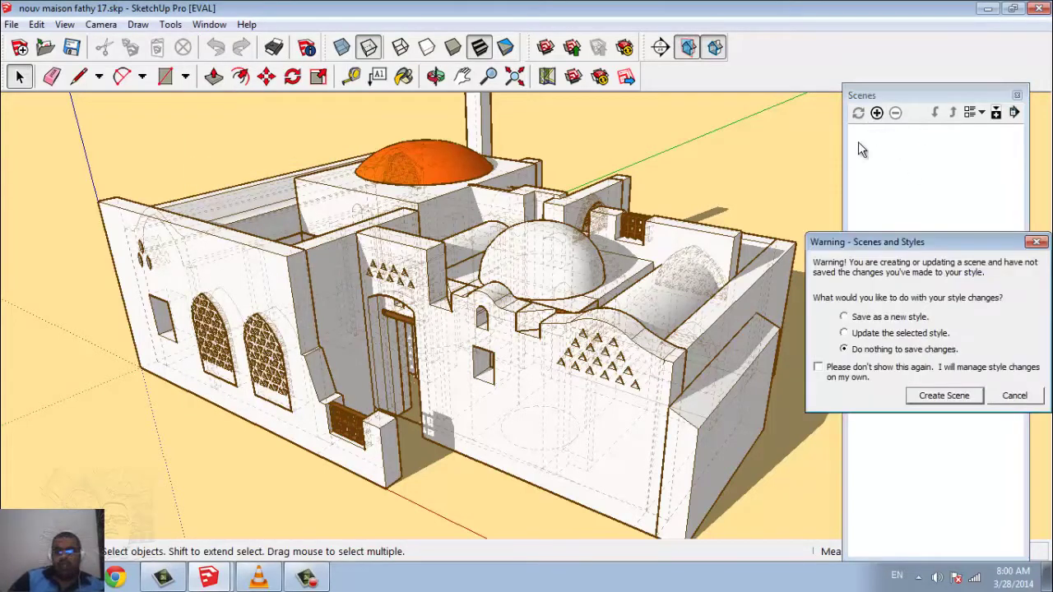
left_click(945, 395)
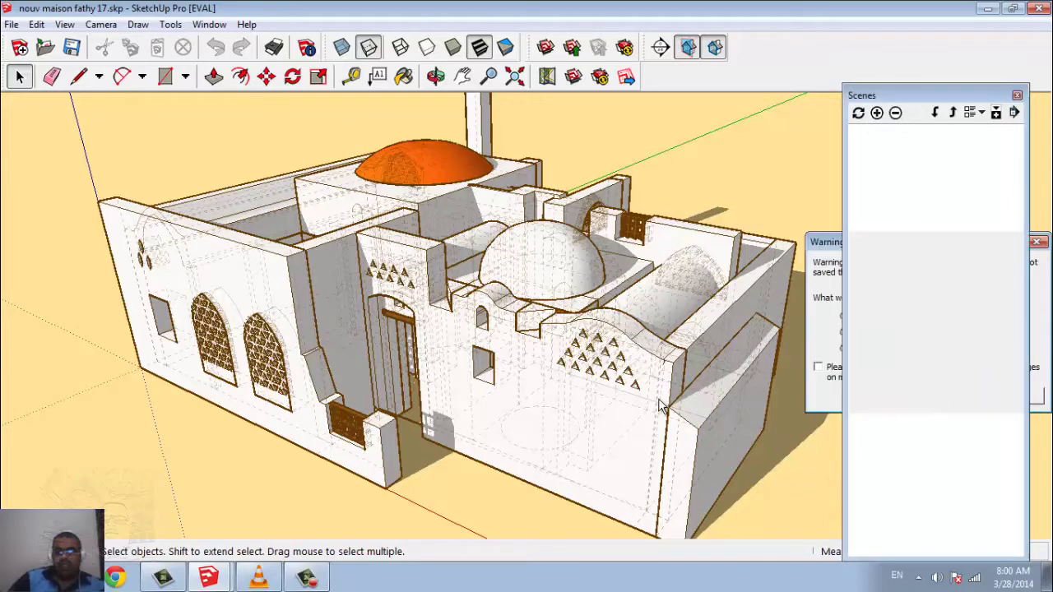
mouse_move(625, 350)
middle_mouse_down()
mouse_move(340, 422)
mouse_move(419, 396)
middle_mouse_up()
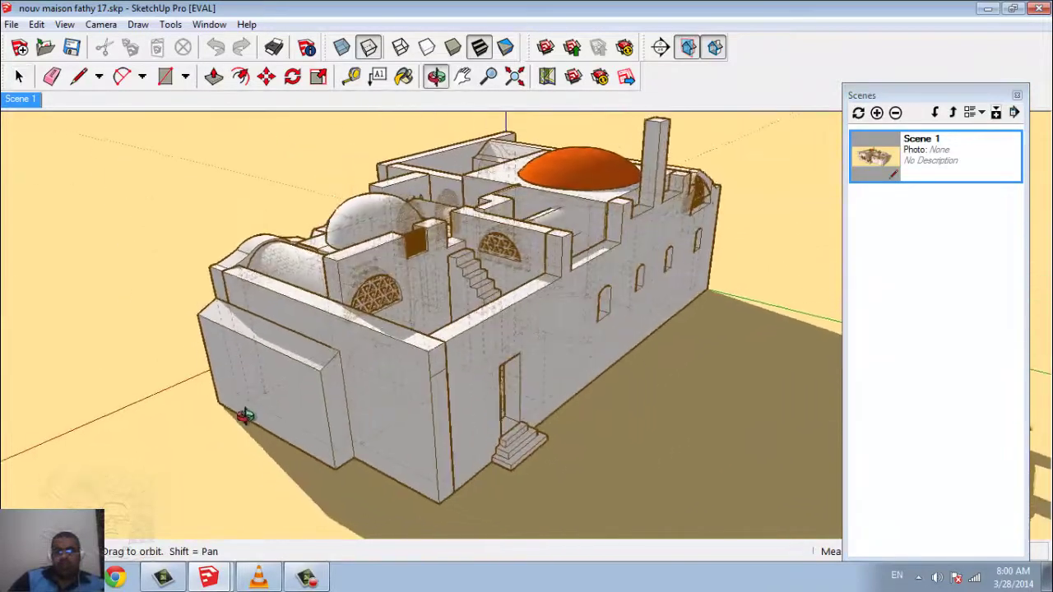
left_click(877, 113)
left_click(945, 396)
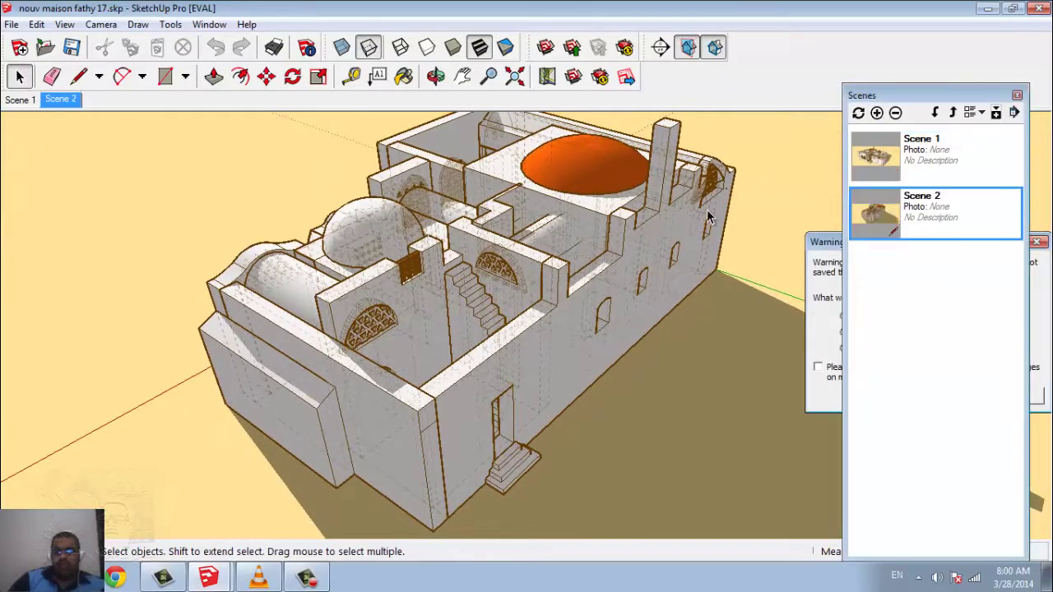
Step: Save the long side-wall view as Scene 3, keeping Scene 2, then return to Scene 1
mouse_move(944, 396)
middle_mouse_down()
mouse_move(418, 353)
mouse_move(19, 297)
mouse_move(501, 269)
middle_mouse_up()
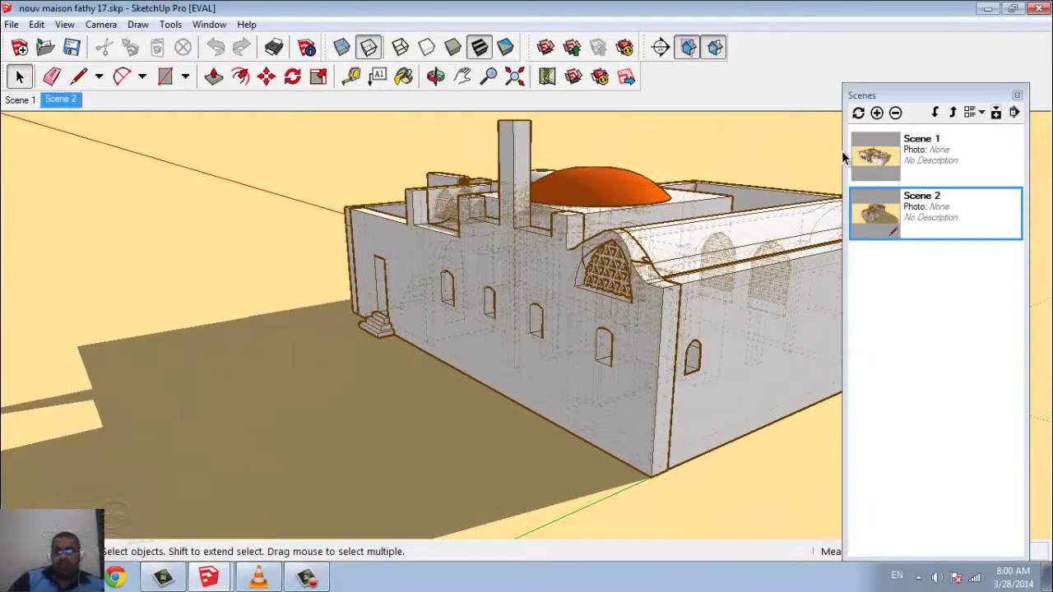
left_click(894, 114)
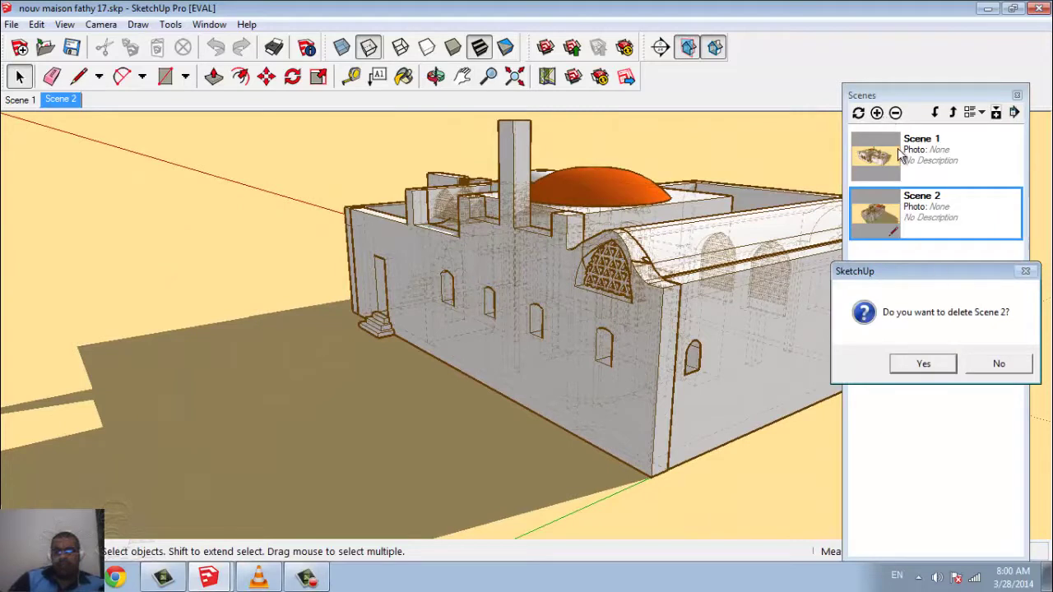
left_click(994, 369)
left_click(878, 113)
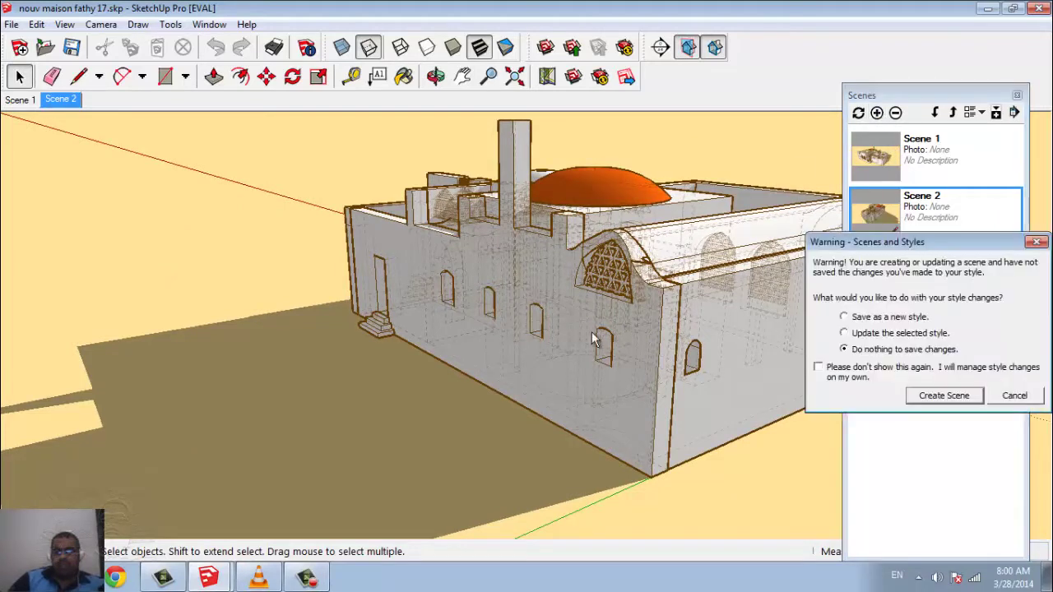
left_click(943, 396)
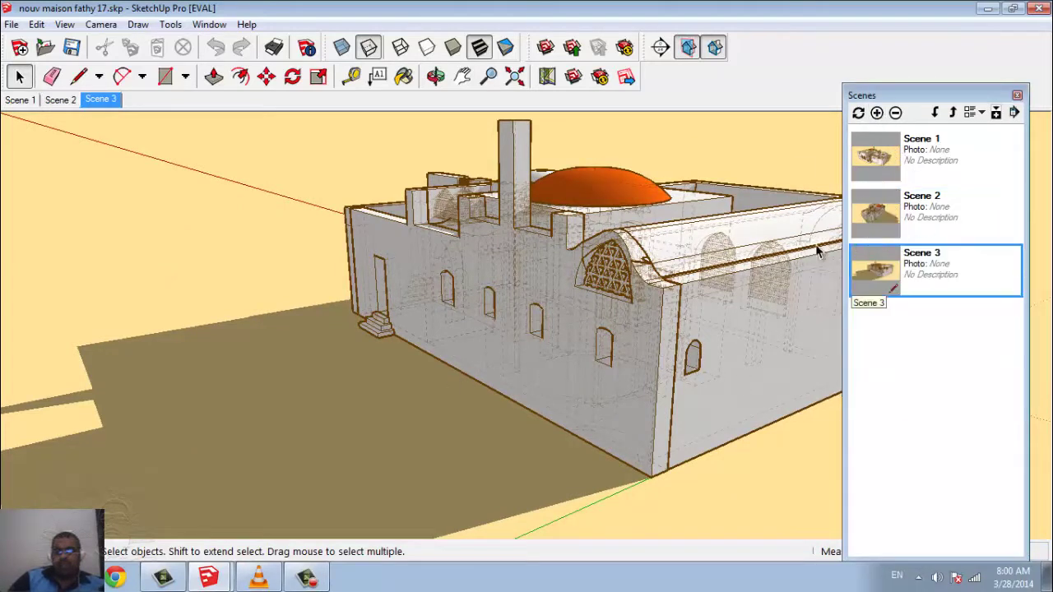
left_click(944, 143)
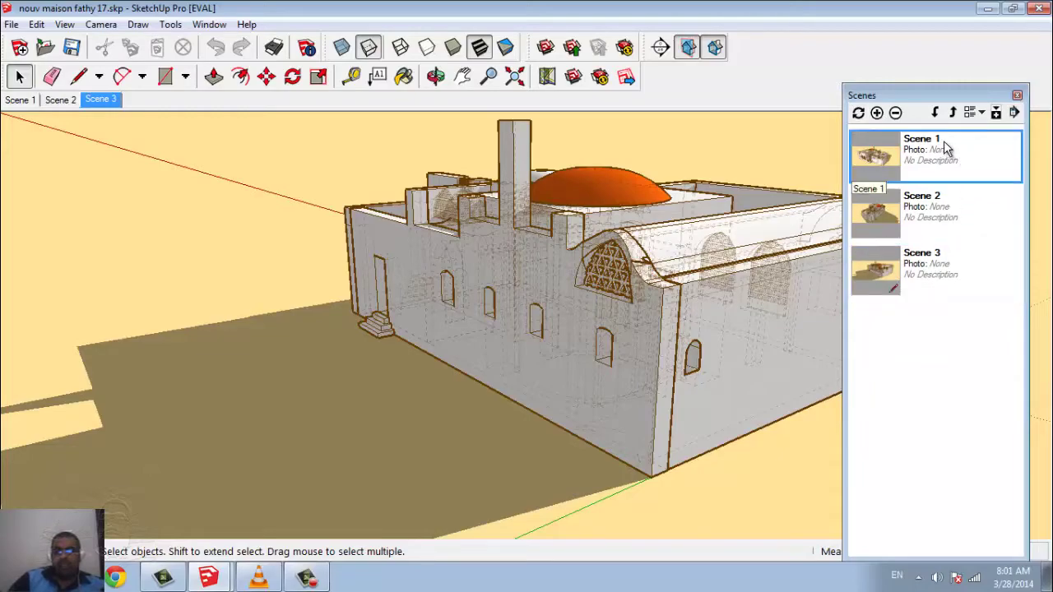
Step: Preview Scene 2 and then Scene 3, keeping the Scenes panel in its details layout
left_click(938, 221)
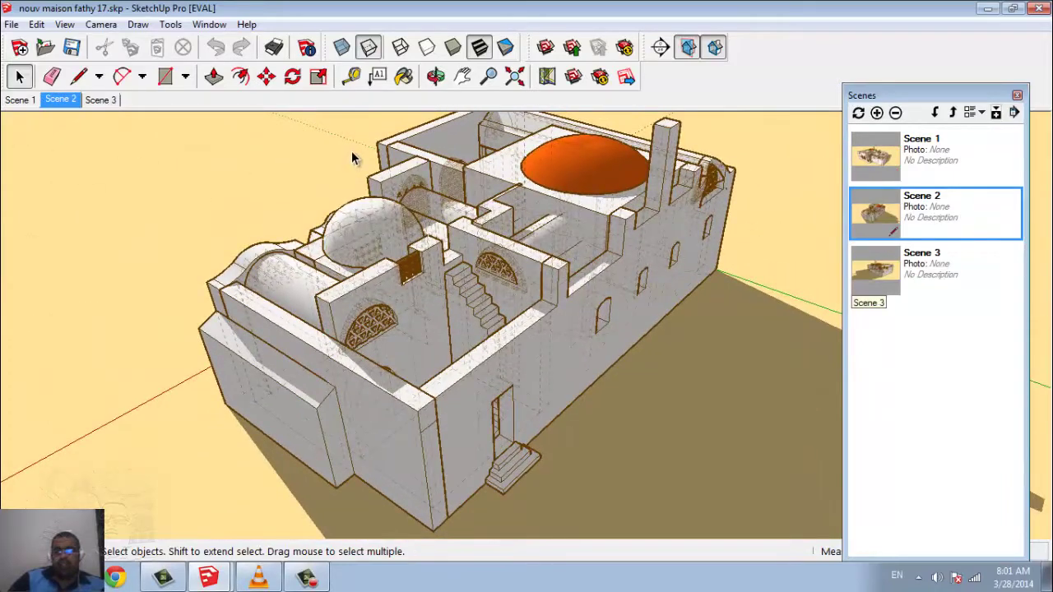
left_click(871, 272)
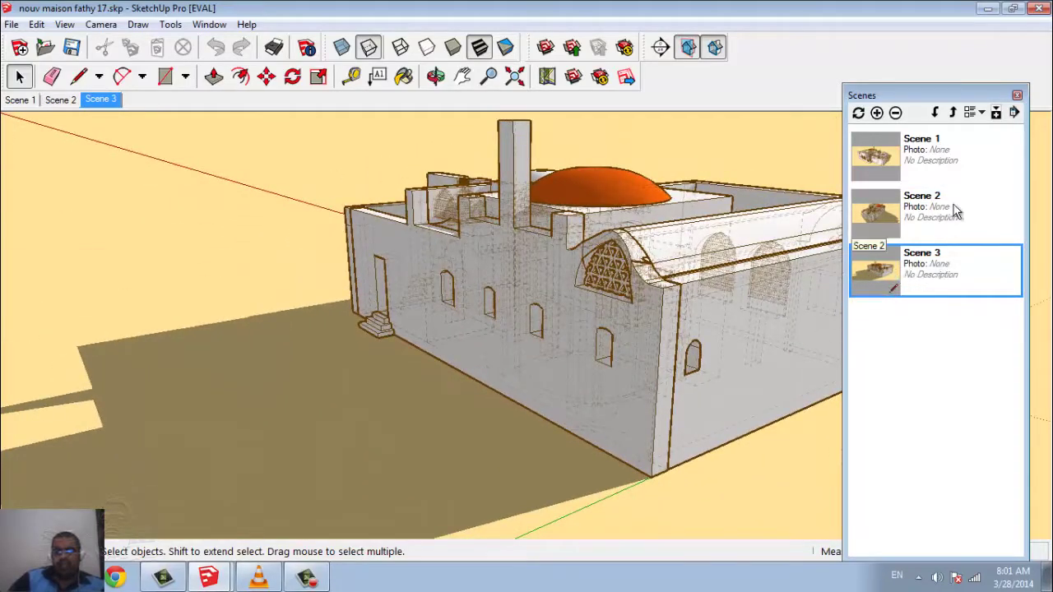
left_click(982, 113)
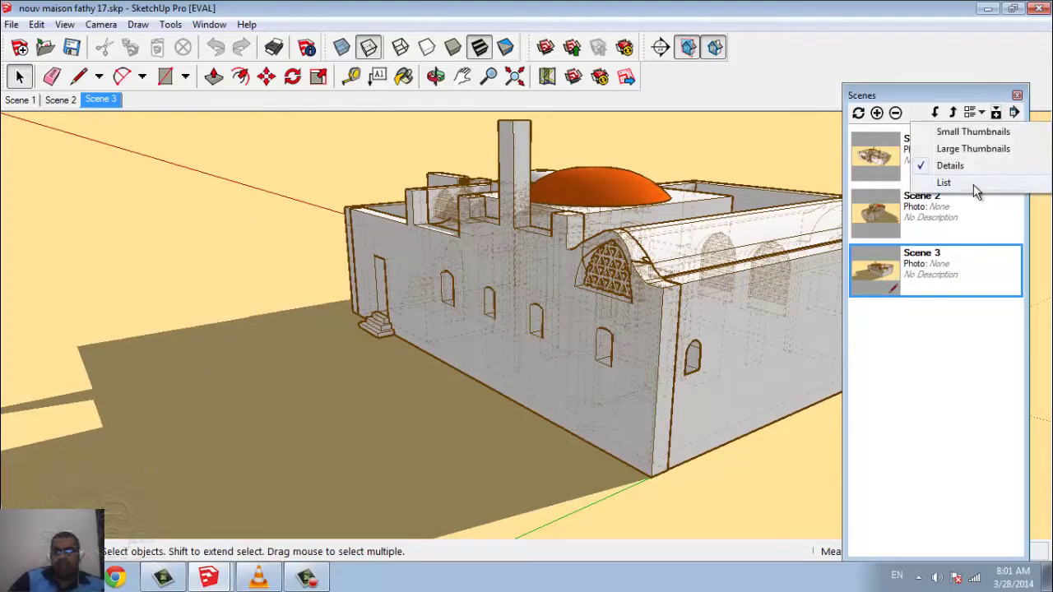
left_click(995, 115)
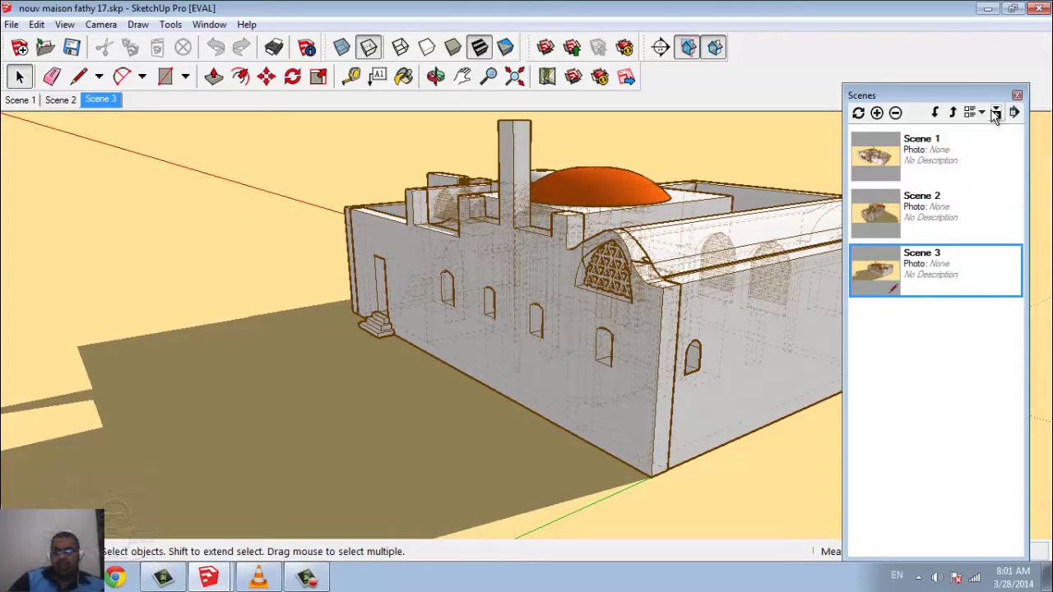
Step: Play the scenes as an animation from the View menu, stop it, and bring up Scene 1's options
left_click(64, 24)
mouse_move(98, 271)
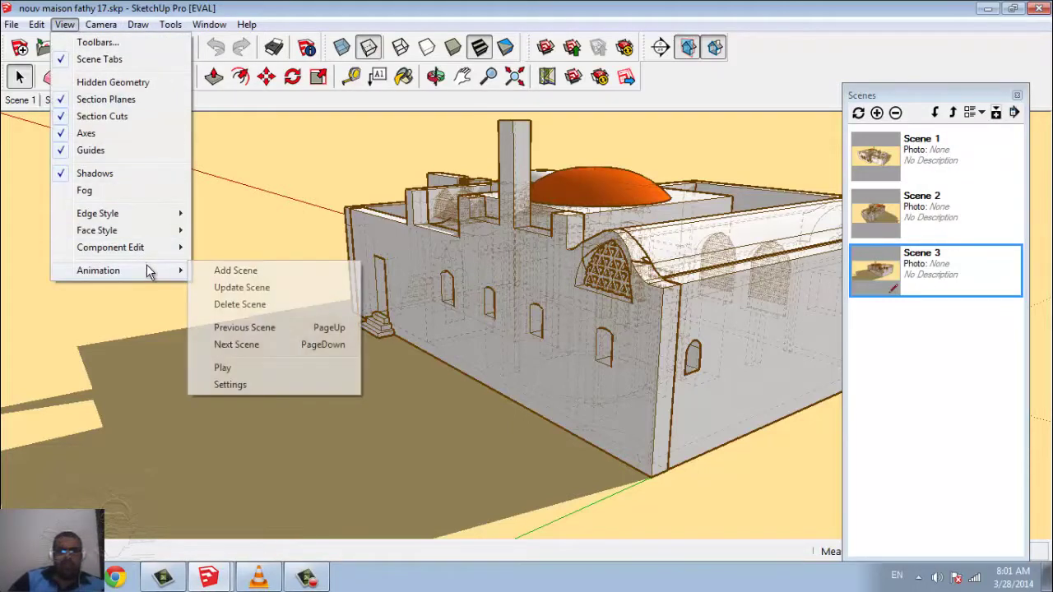
left_click(254, 369)
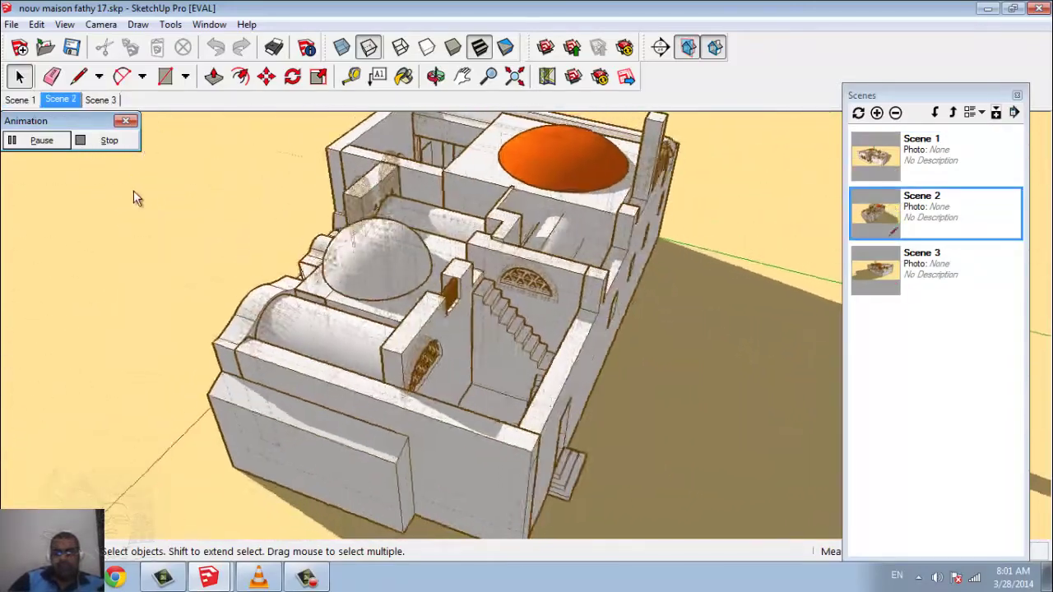
left_click(93, 141)
right_click(884, 148)
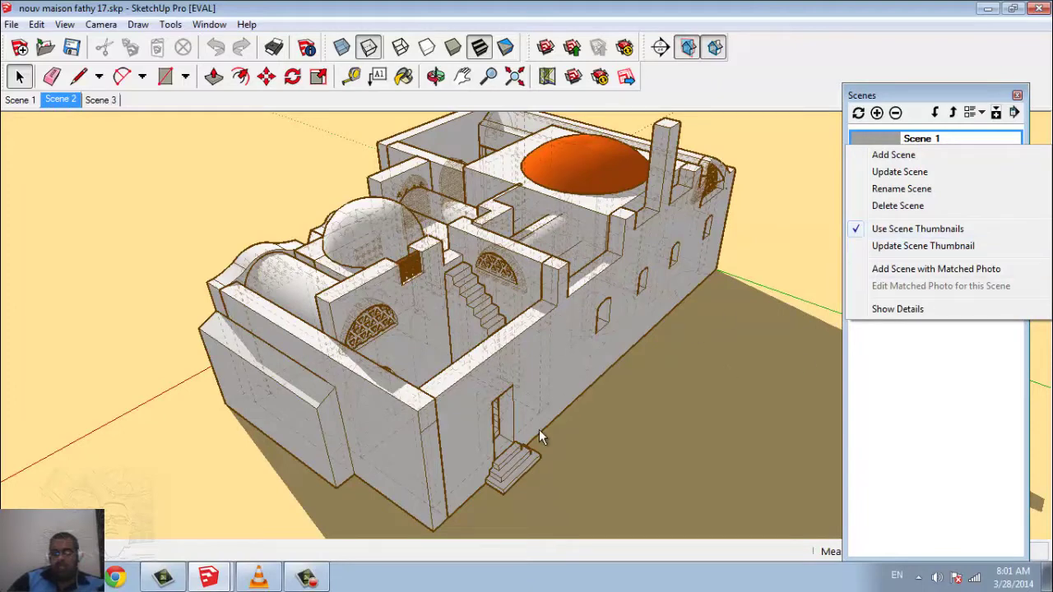
Step: Orbit to a new angle and update Scene 1 to store this view
left_click(651, 392)
middle_click_drag(724, 391, 699, 341)
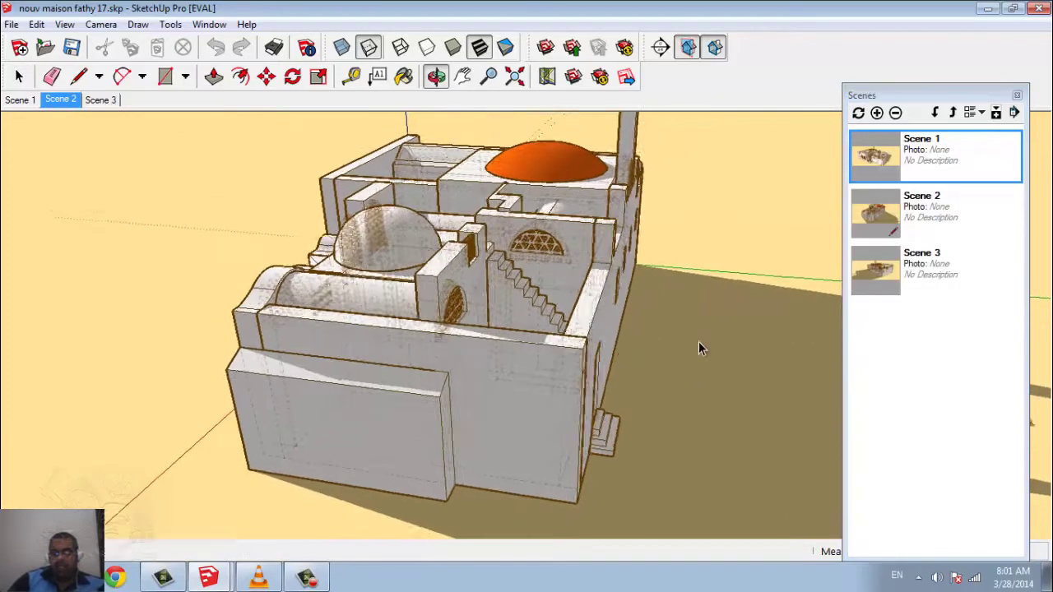
right_click(936, 171)
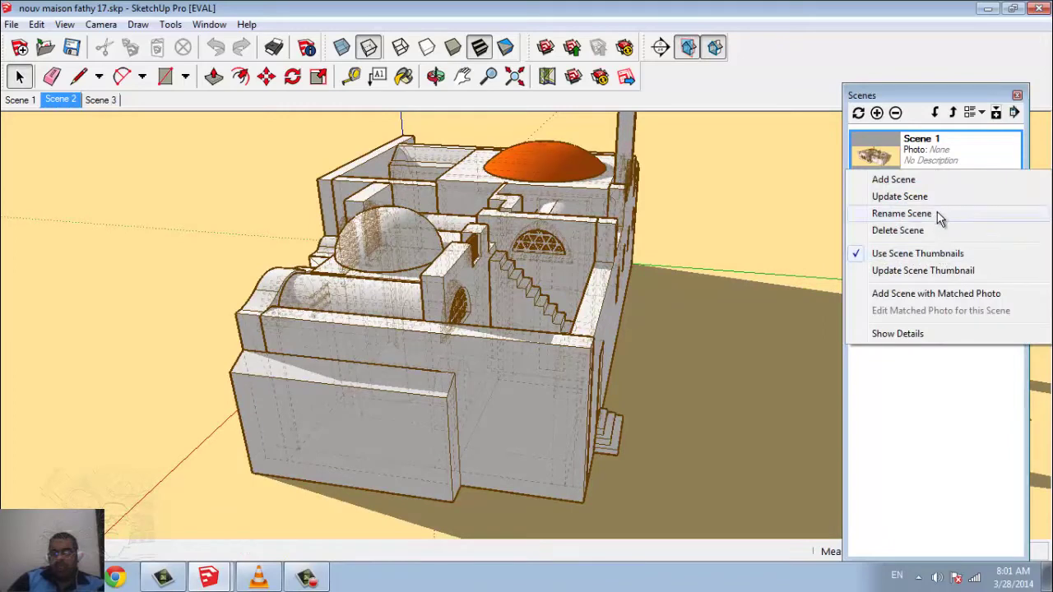
left_click(899, 197)
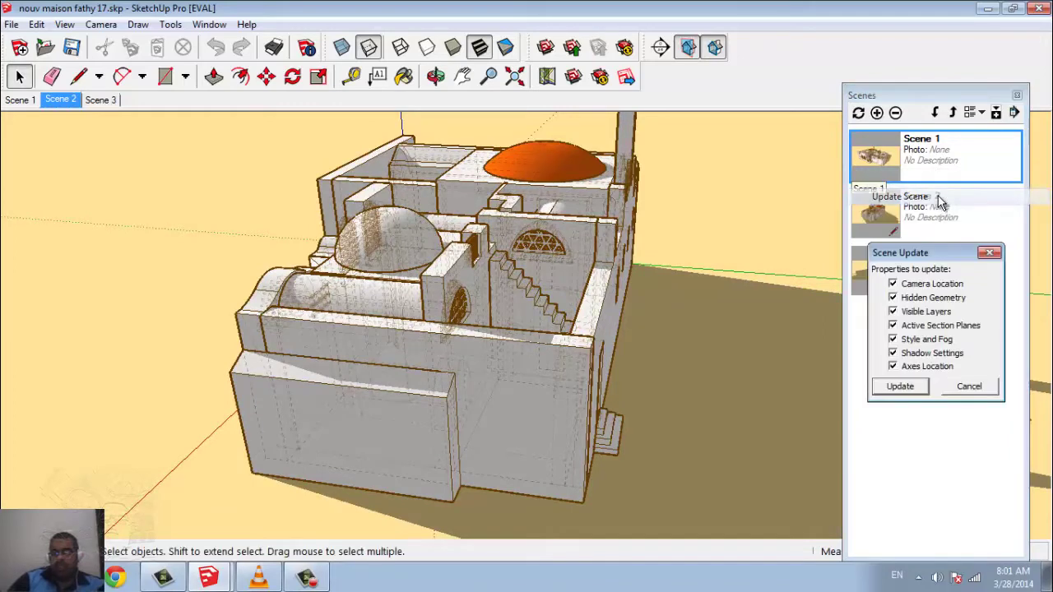
left_click(901, 386)
left_click(944, 395)
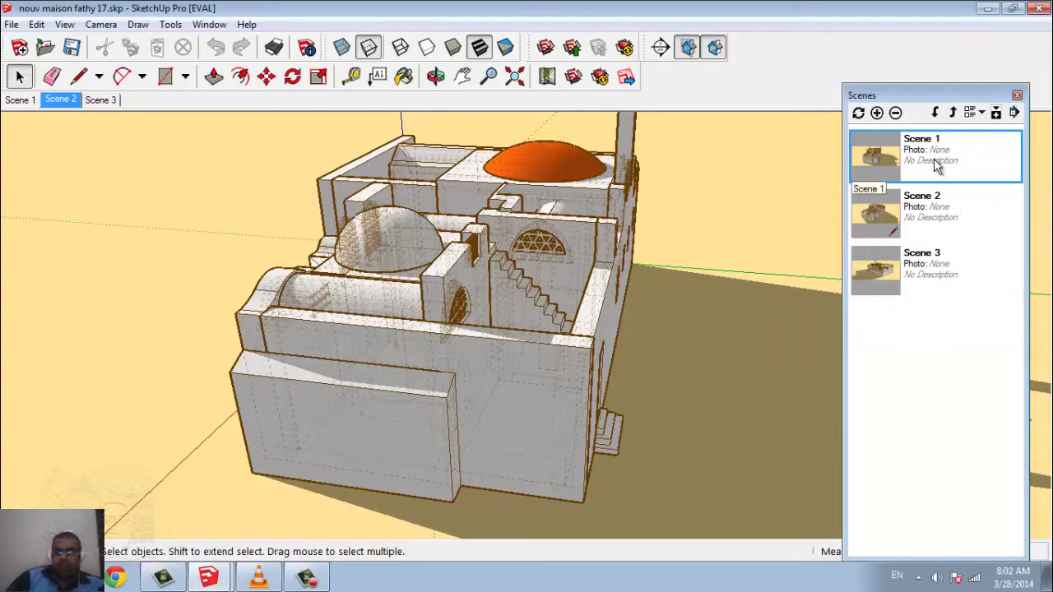
Step: Show Scene 3's details and toggle Include in animation off and back on
left_click(890, 256)
right_click(882, 260)
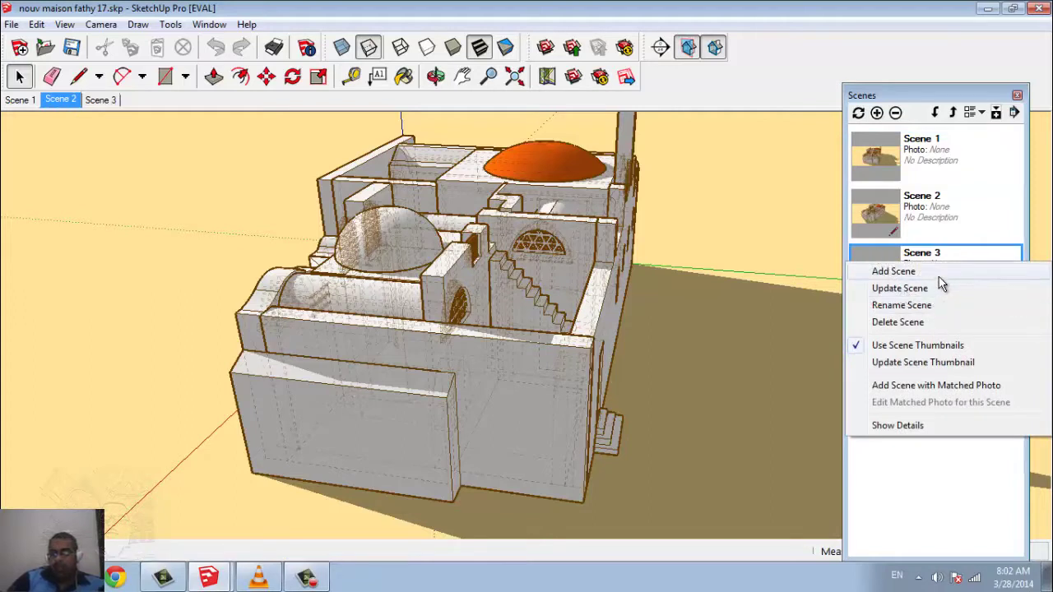
left_click(942, 425)
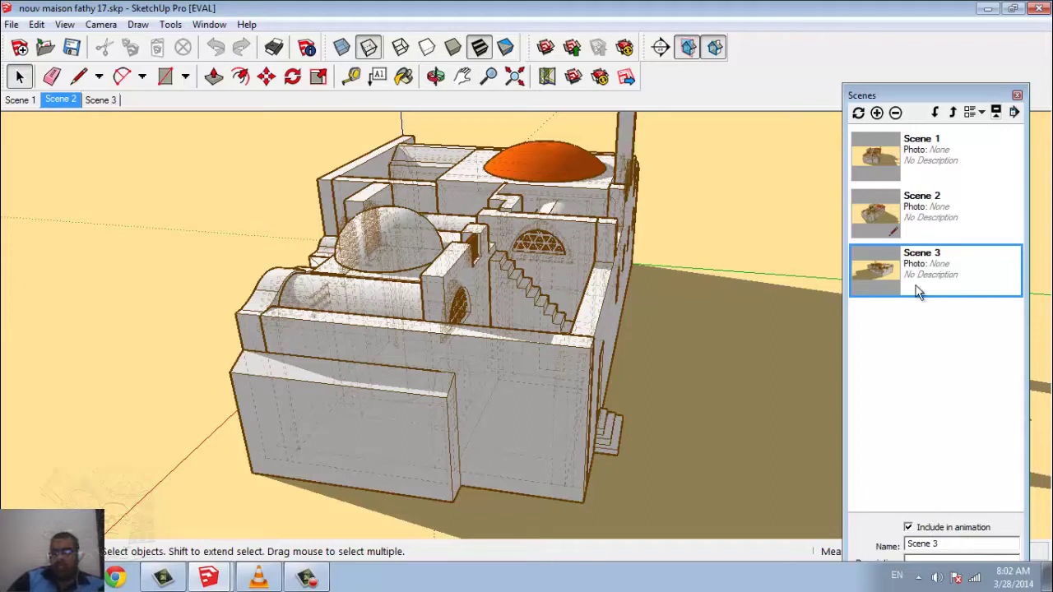
left_click(918, 529)
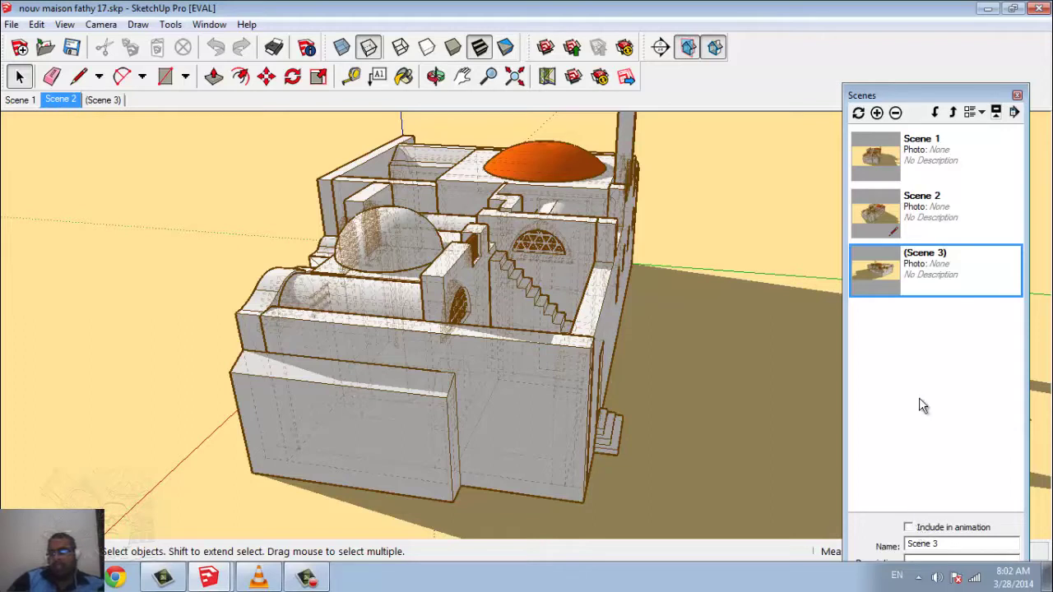
left_click(918, 528)
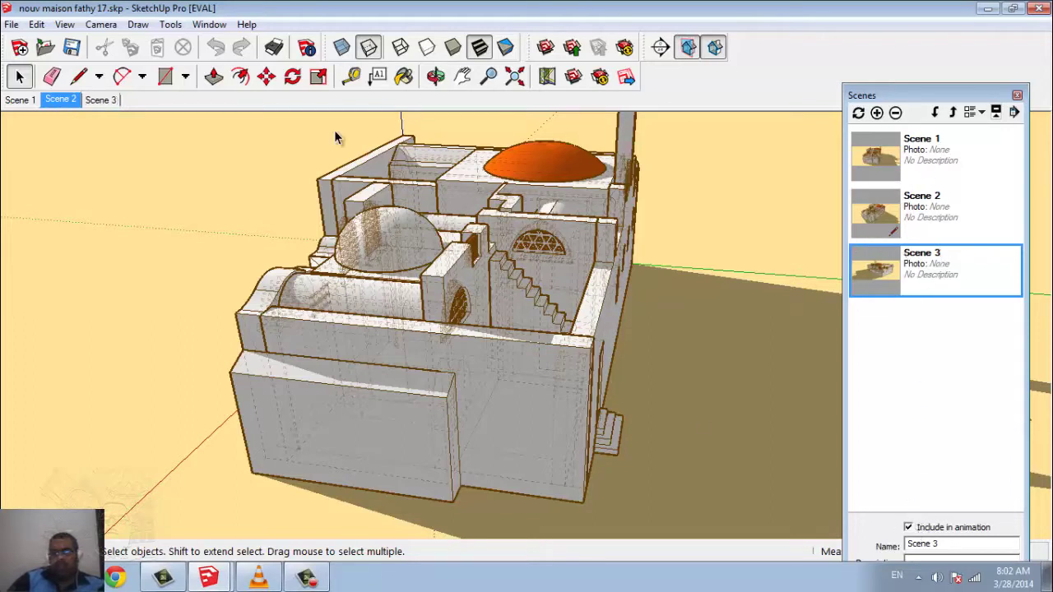
left_click(64, 24)
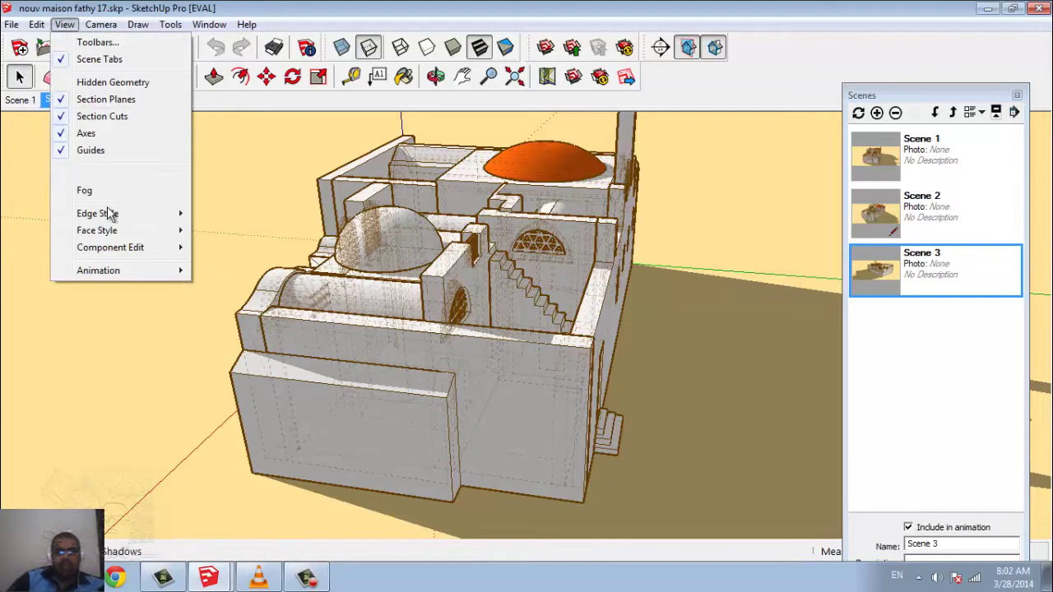
mouse_move(98, 271)
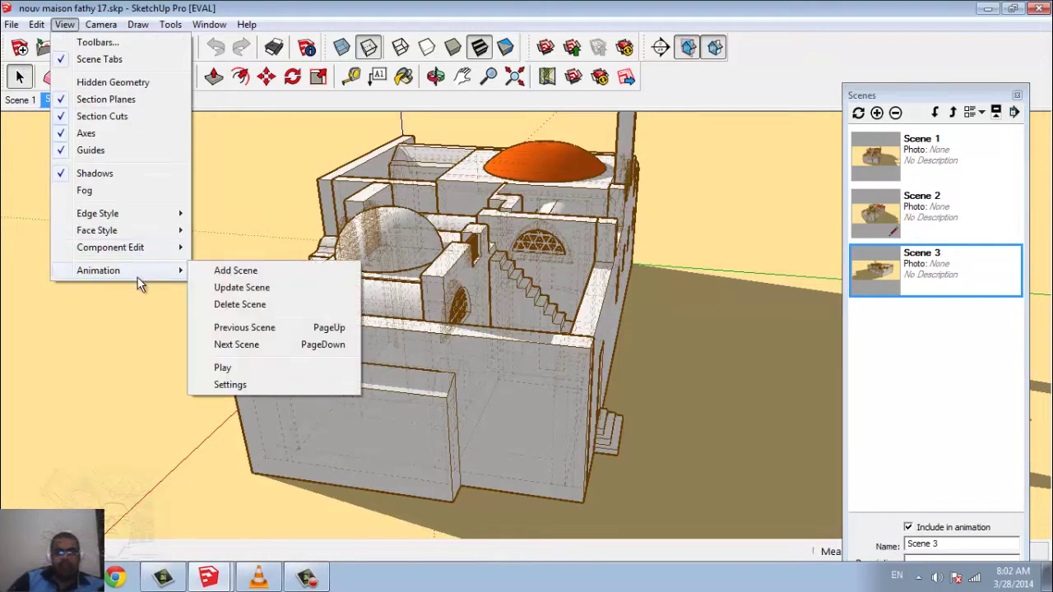
Step: Change the scene transition time in Model Info's Animation settings
left_click(257, 387)
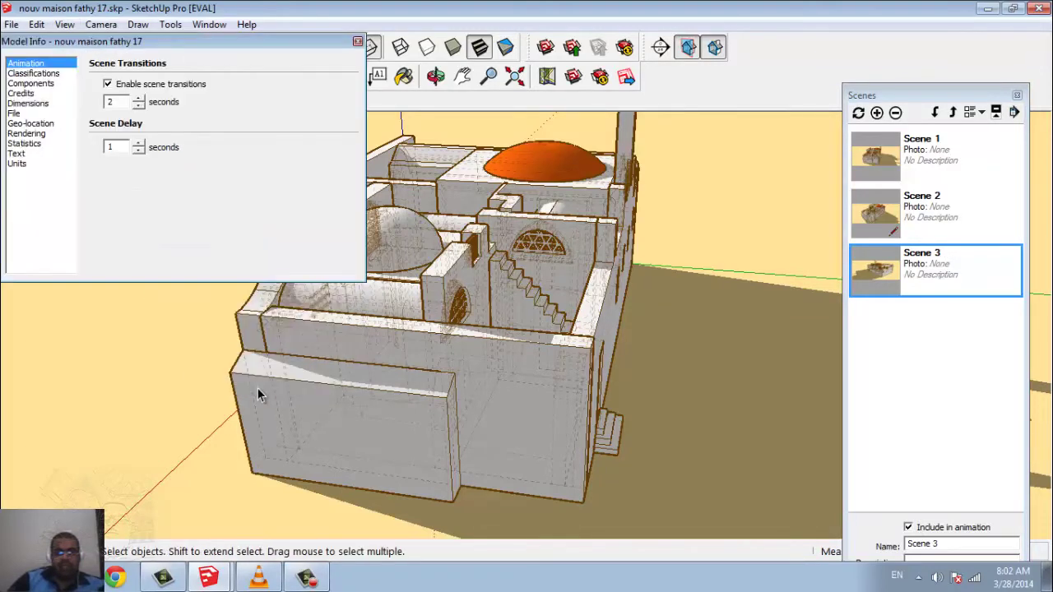
left_click(138, 101)
left_click(358, 42)
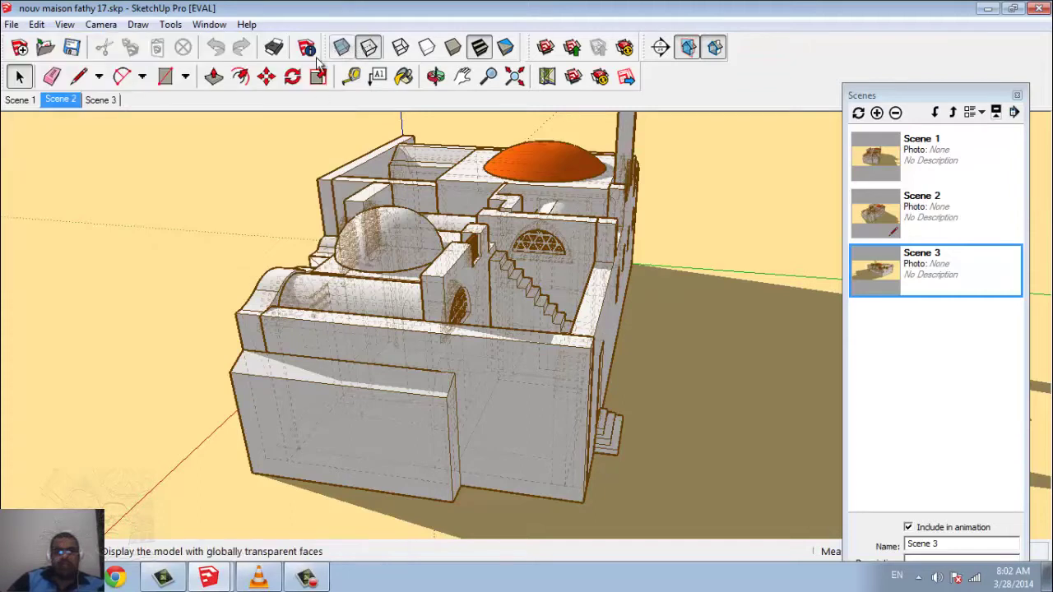
Step: Play the three-scene animation through from the View menu and stop it
left_click(64, 27)
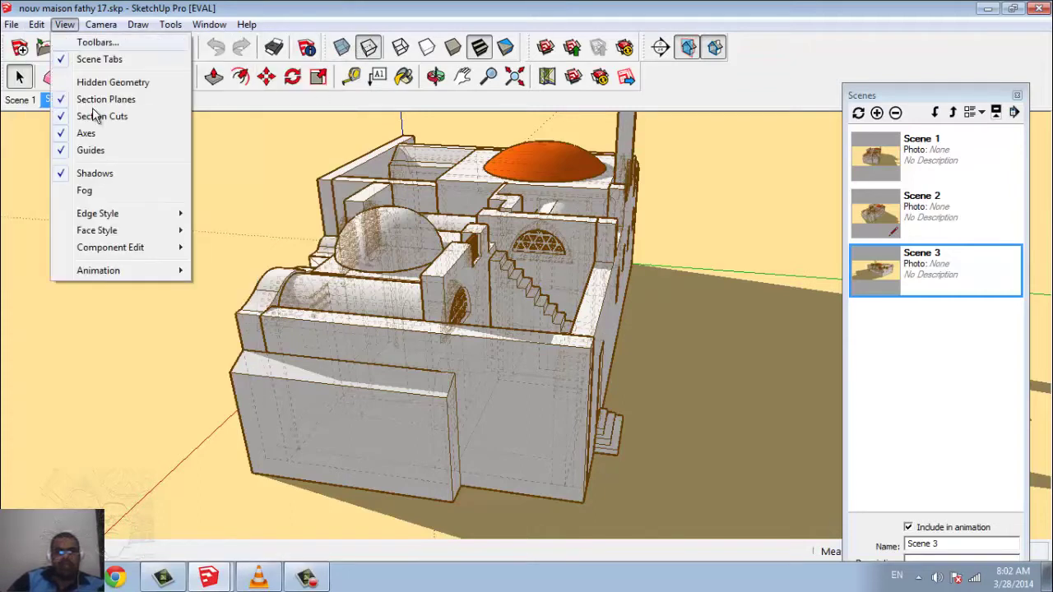
mouse_move(98, 271)
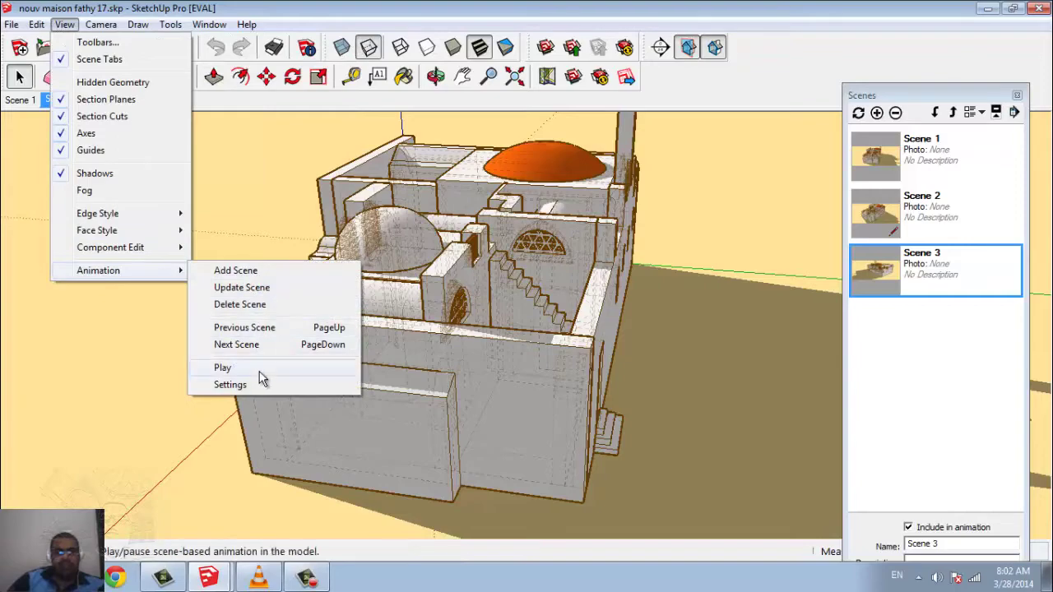
left_click(247, 368)
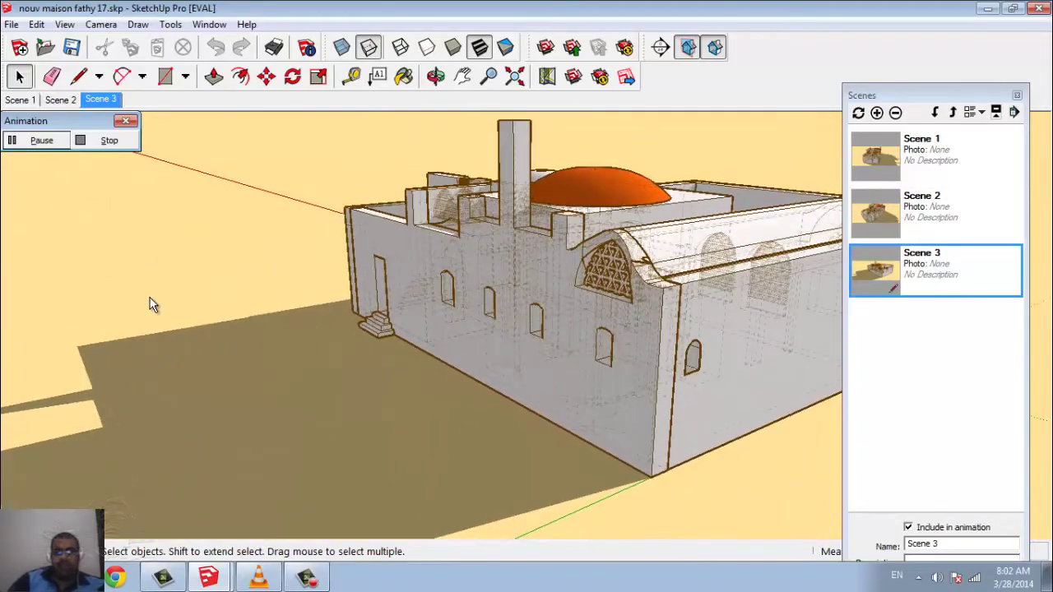
left_click(80, 140)
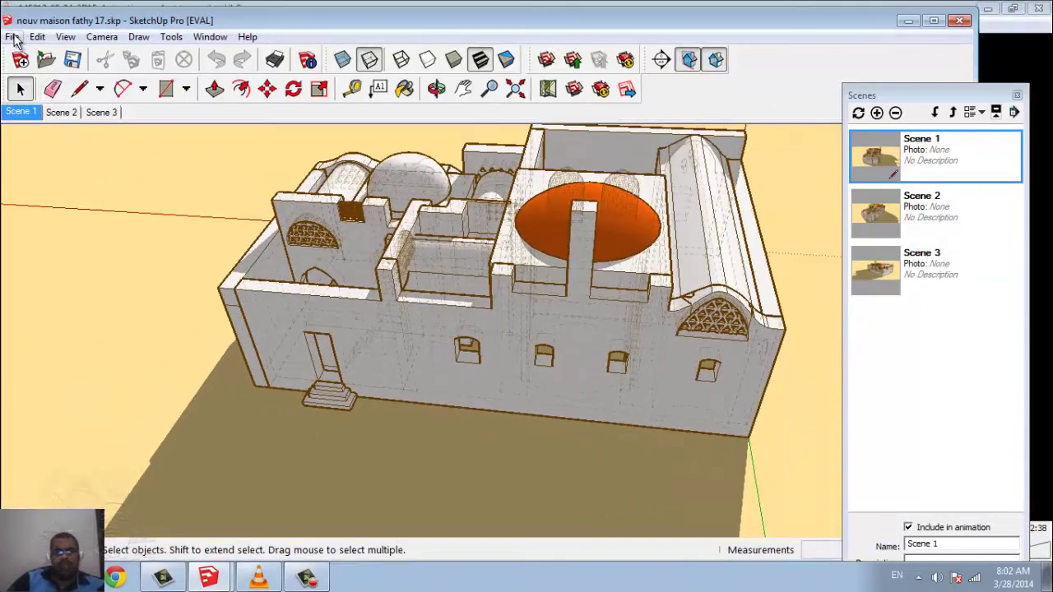
left_click(13, 38)
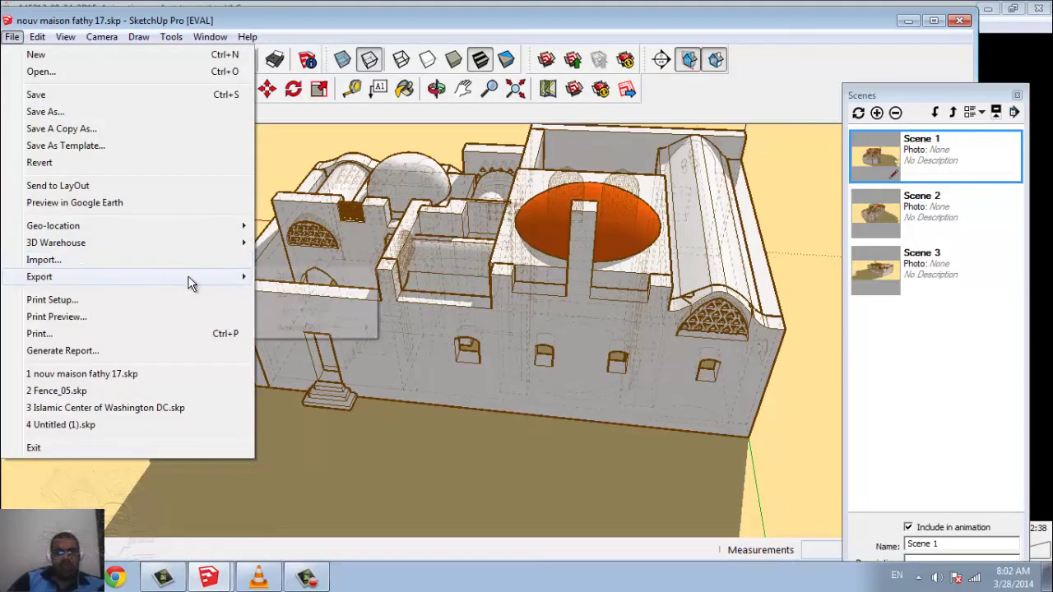
mouse_move(298, 327)
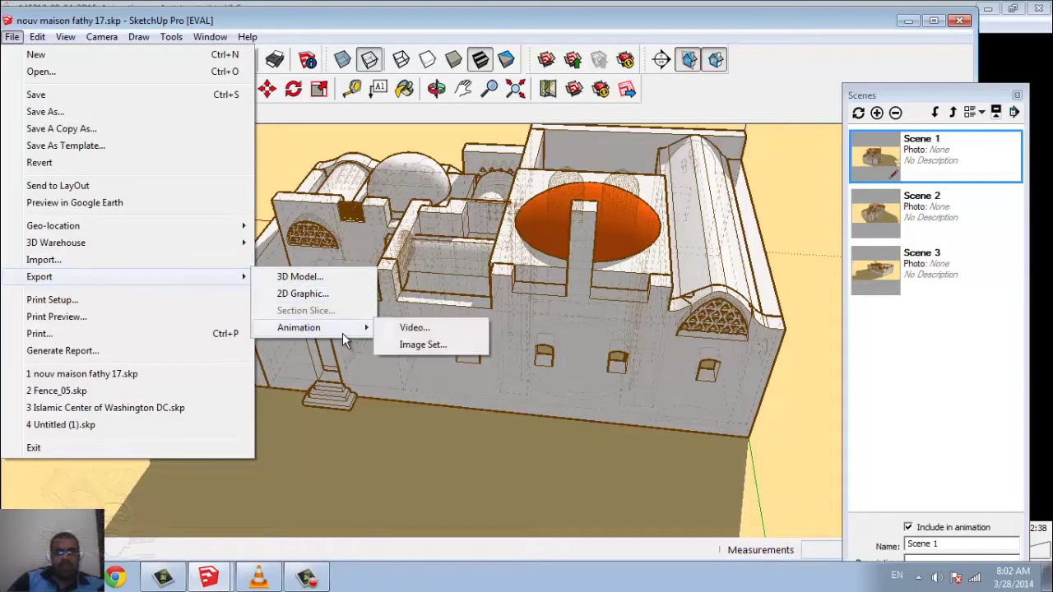
Step: Export the scene animation as video 'nouv maison fathy 17.mp4' in H264/MP4 format
left_click(415, 329)
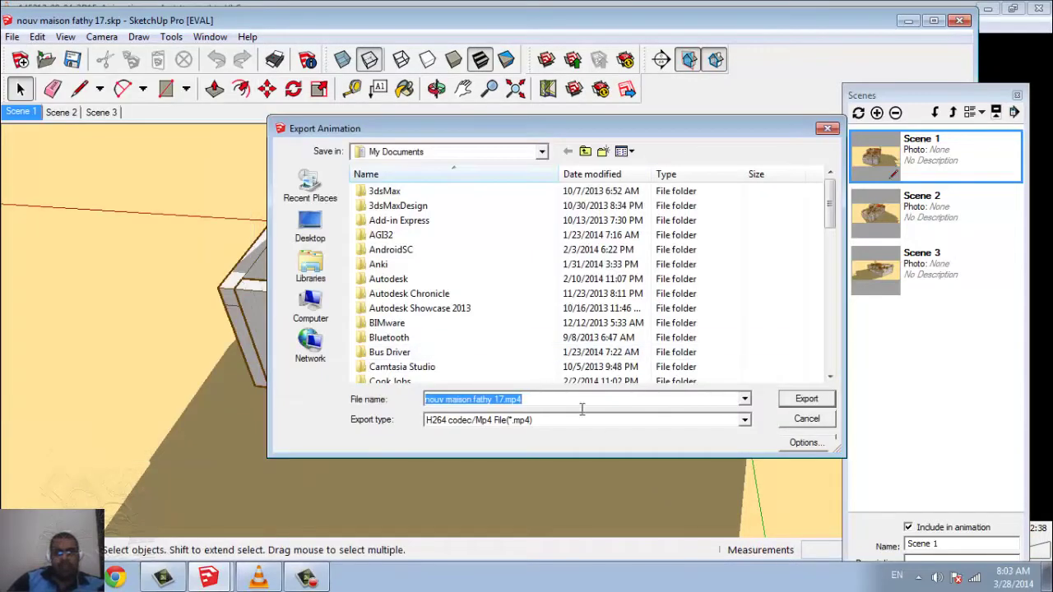
left_click(620, 420)
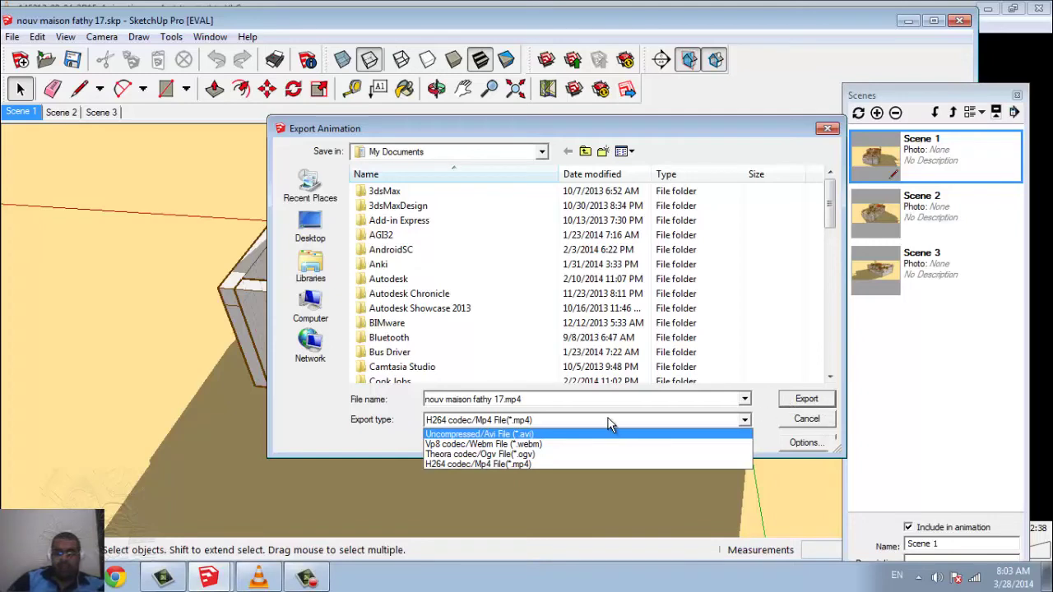
left_click(611, 437)
left_click(819, 400)
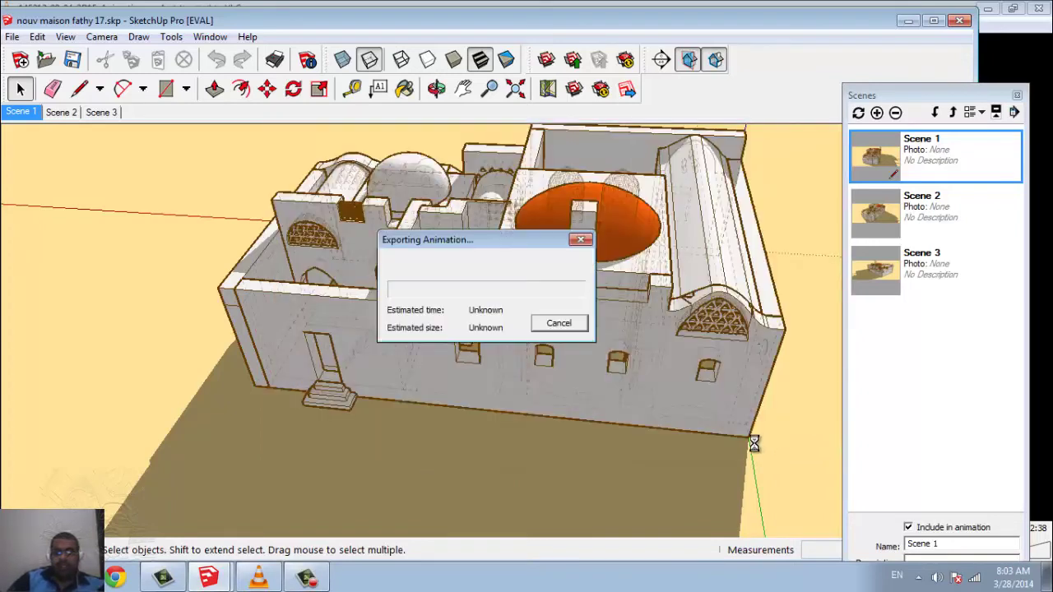